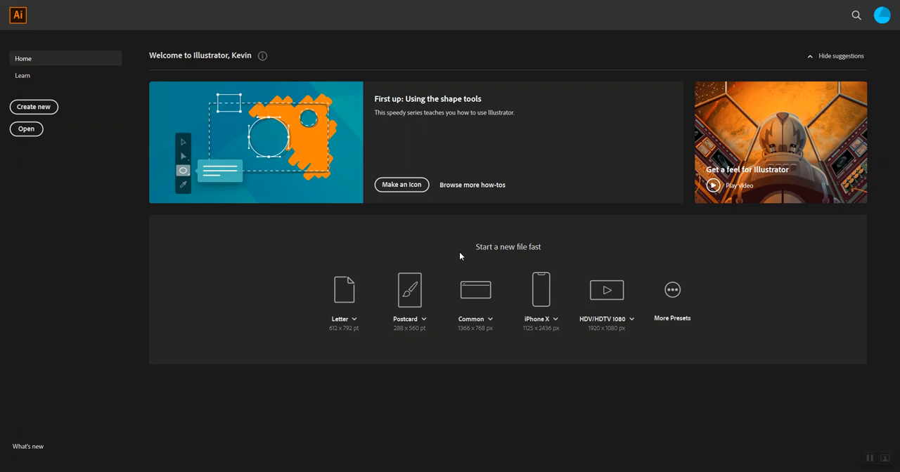
- Create a new print document from the Letter preset with inches as the units
left_click(32, 107)
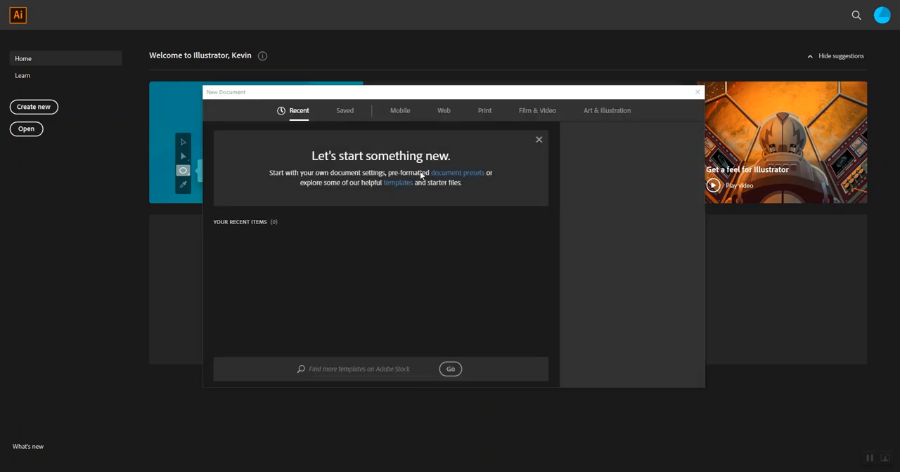
left_click(539, 141)
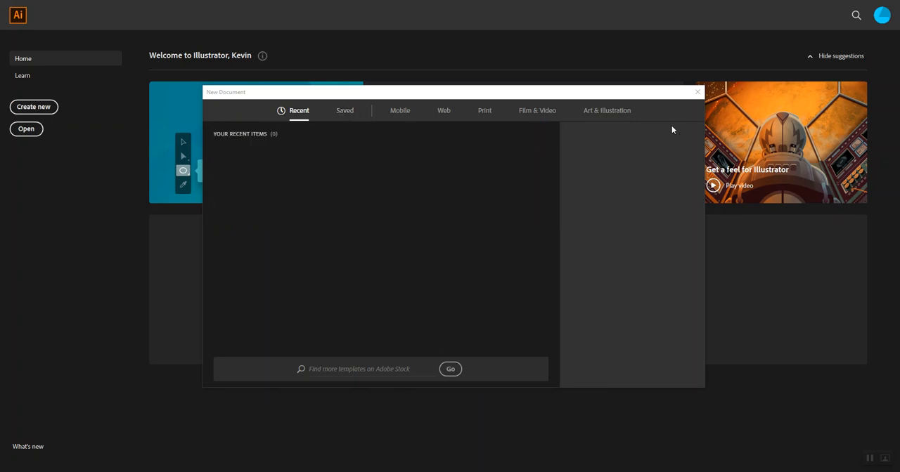
left_click(482, 113)
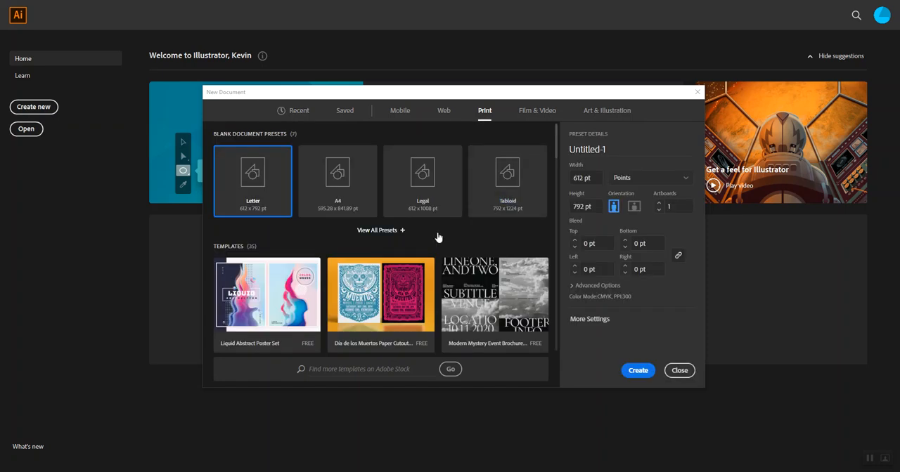
left_click(661, 179)
left_click(639, 225)
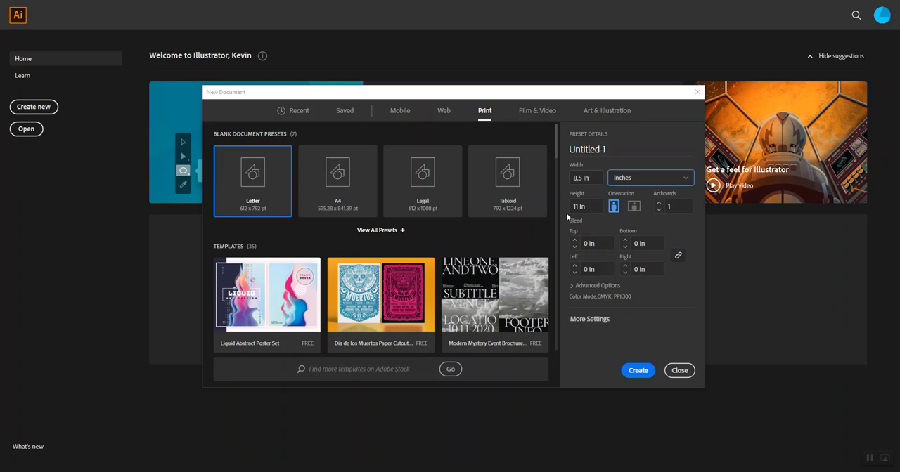
left_click(631, 377)
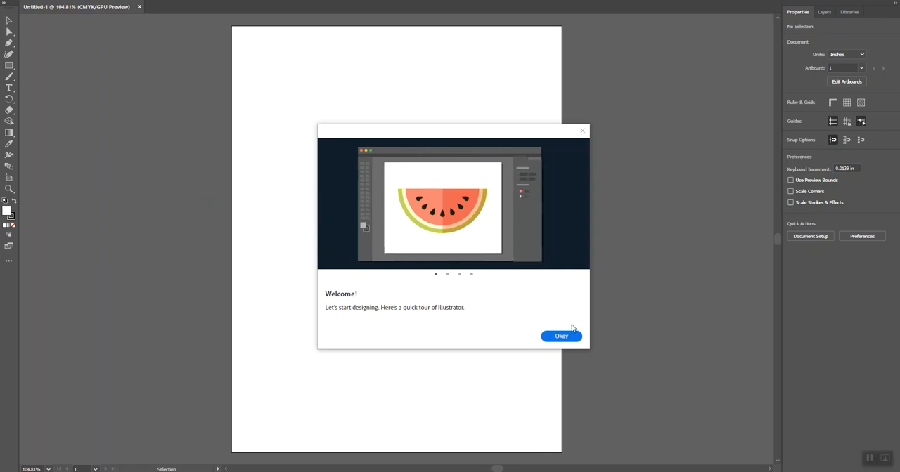
- Dismiss the welcome tour and show the rulers around the artboard
left_click(572, 338)
key("a")
key("ctrl+r")
key("v")
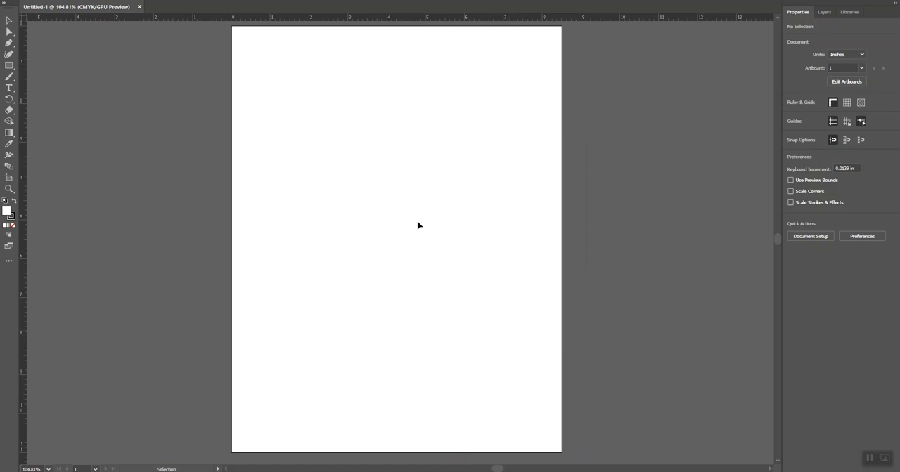
- Draw a rectangle about 3.6 by 2.6 in in the artboard's upper half and a circle about 2.3 in across below it
left_click(9, 64)
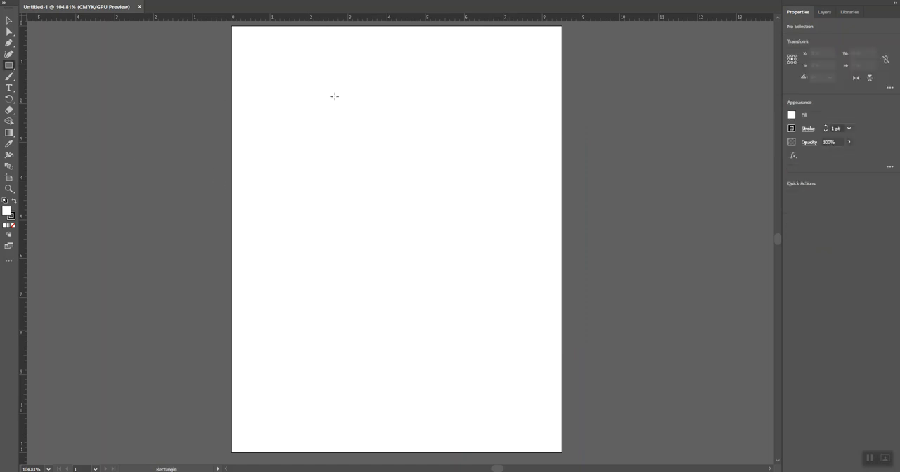
left_click_drag(332, 113, 470, 215)
left_click_drag(8, 65, 28, 77)
left_click_drag(383, 285, 470, 373)
- Add the point text "THIS IS TEXT" inside the rectangle and move it near the rectangle's center
key("t")
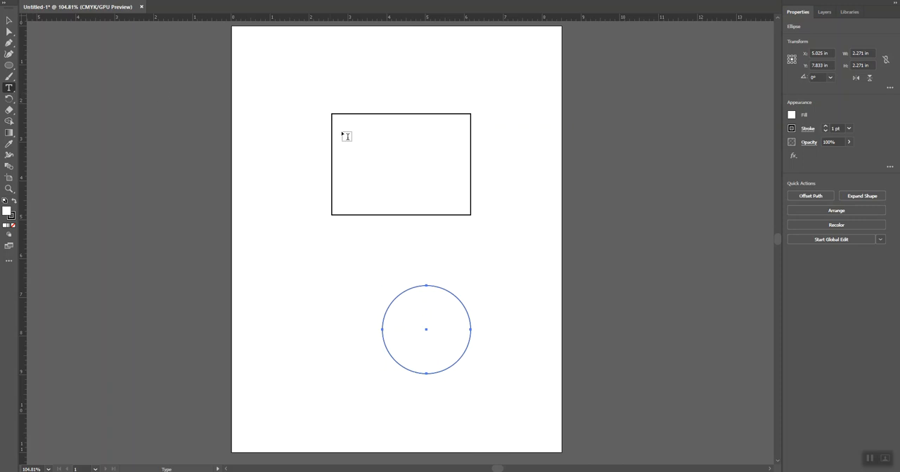
left_click(363, 154)
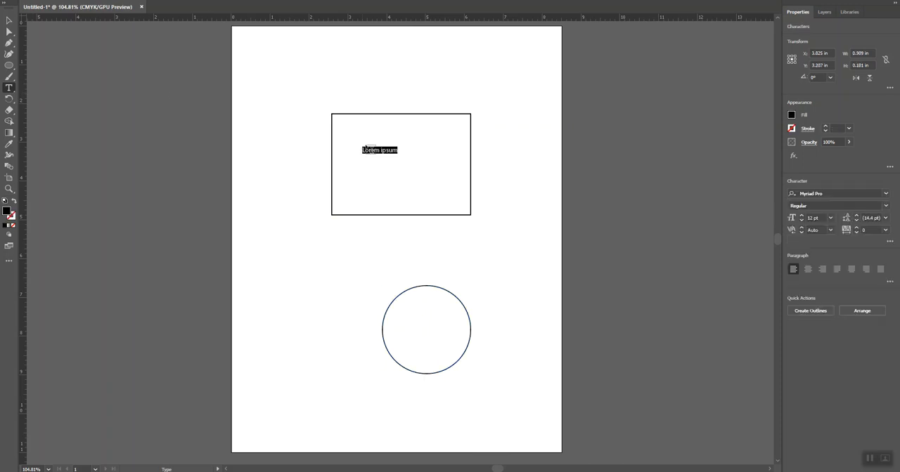
type("THIS IS TEXT")
key("Escape")
left_click_drag(392, 153, 408, 165)
left_click(440, 73)
- Move the circle up to just below the rectangle and nudge the text closer to the rectangle's center
left_click_drag(417, 293, 389, 239)
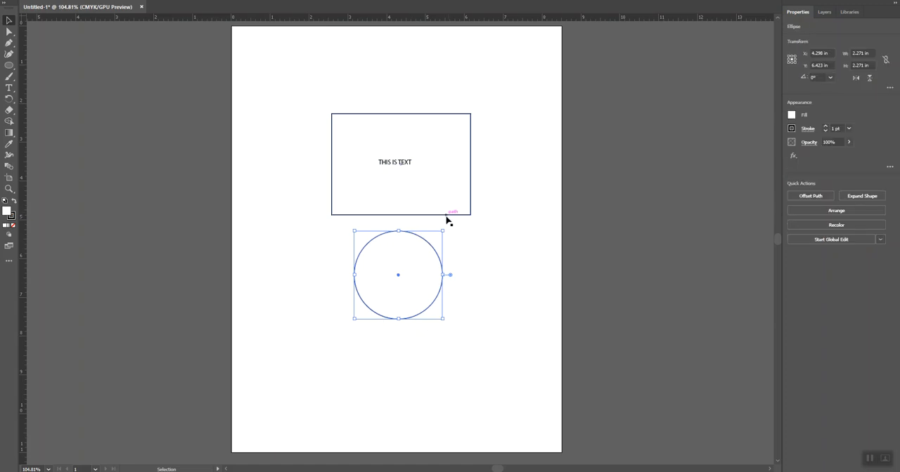
left_click(485, 246)
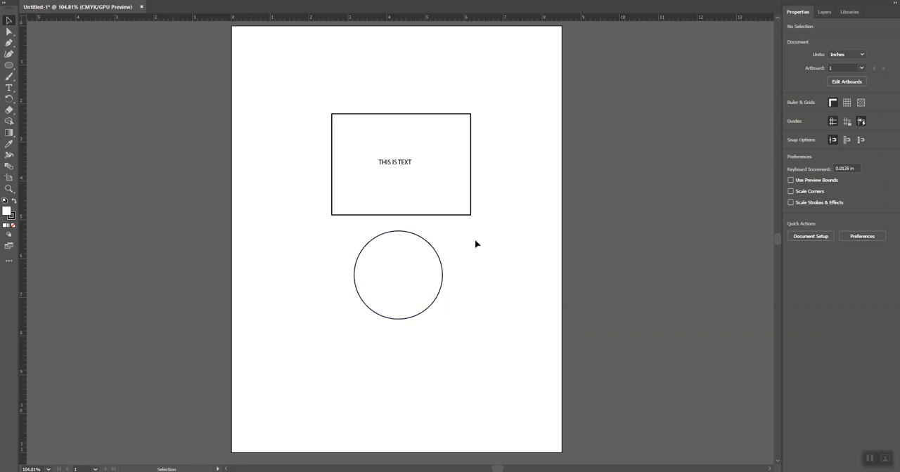
left_click_drag(391, 167, 393, 170)
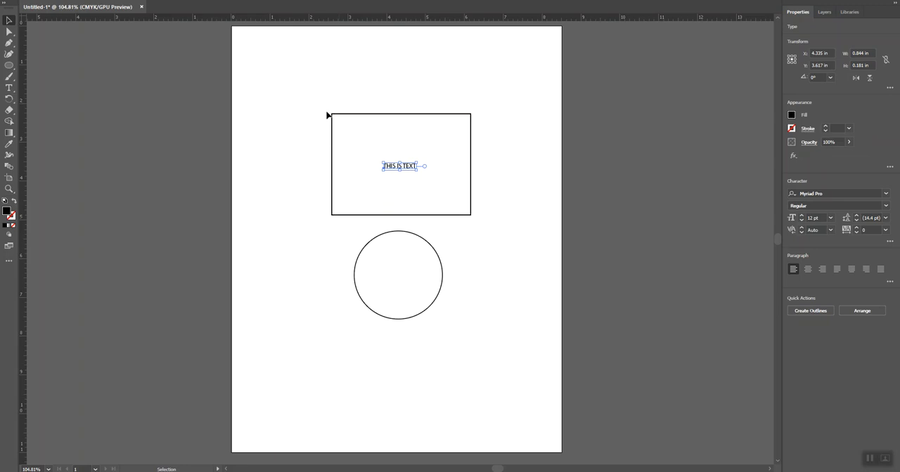
- Examine the rectangle and its text at up to 400% magnification, return to 100%, and clear the selection
left_click(389, 184)
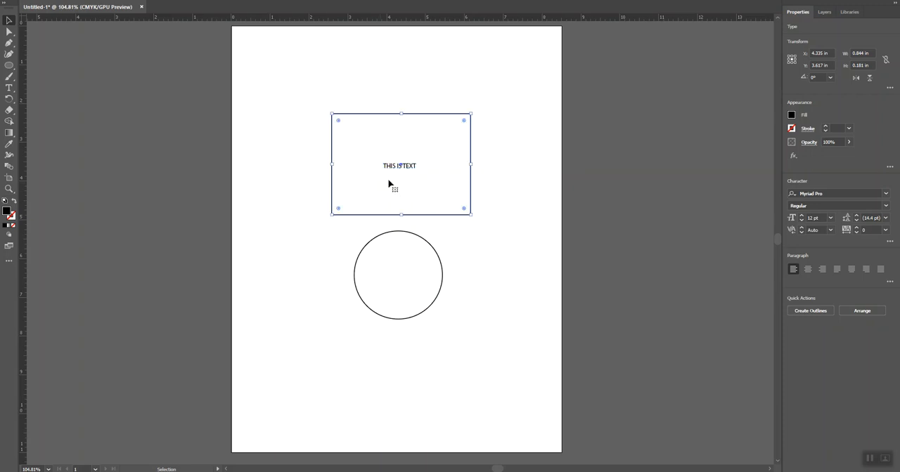
key("ctrl+equal")
key("ctrl+equal")
key("ctrl+equal")
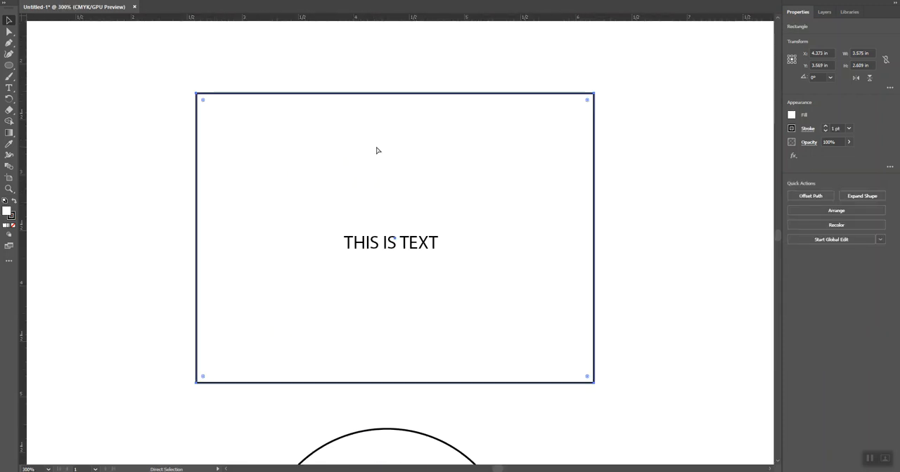
key("ctrl+equal")
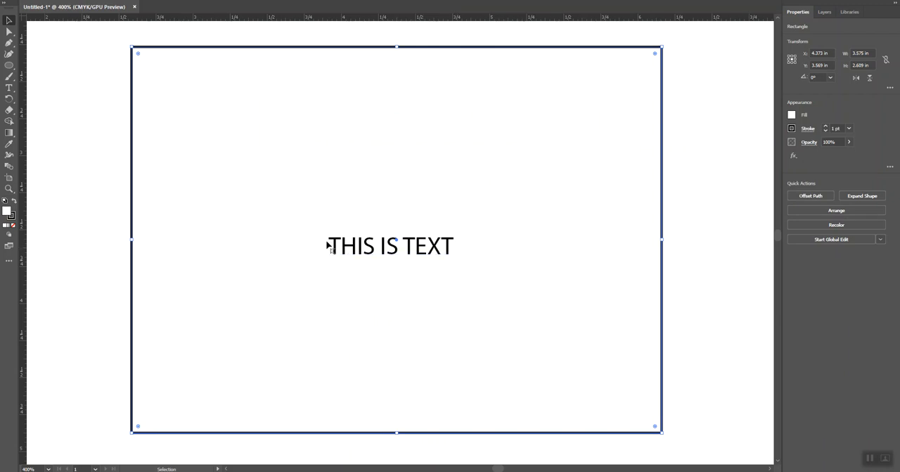
key("ctrl+minus")
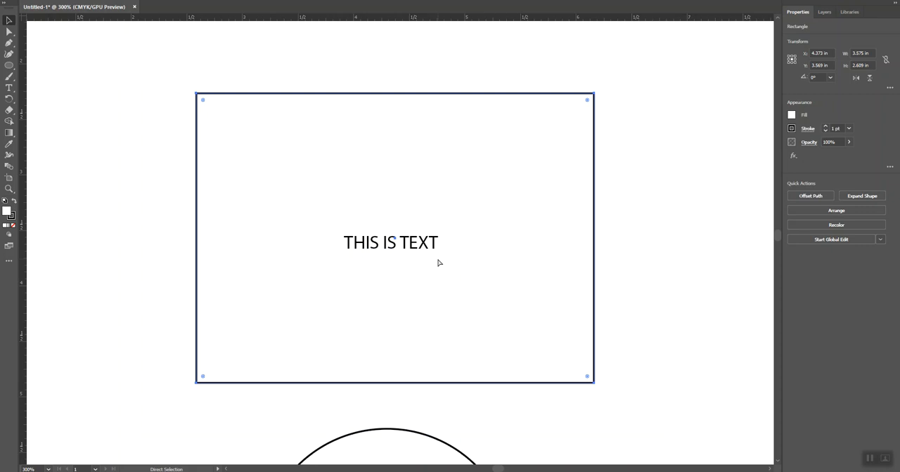
key("ctrl+minus")
key("ctrl+minus")
key("ctrl+minus")
key("v")
left_click(484, 264)
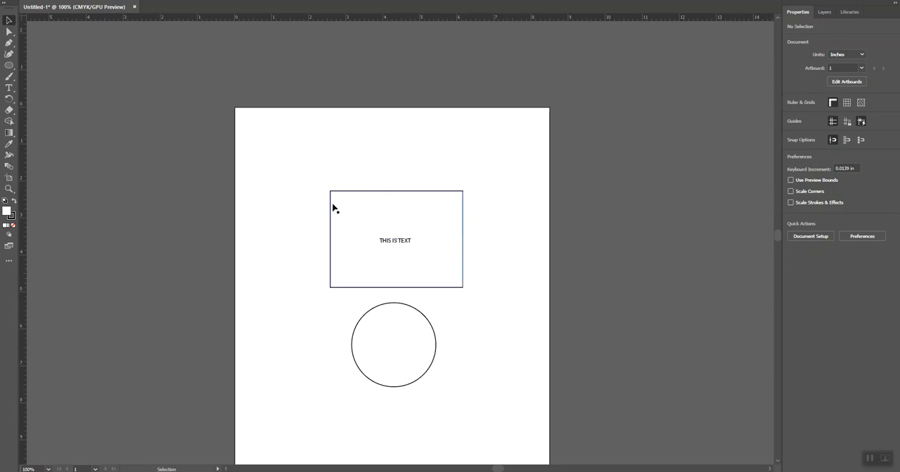
- Select the rectangle and display the document's layers
left_click(420, 192)
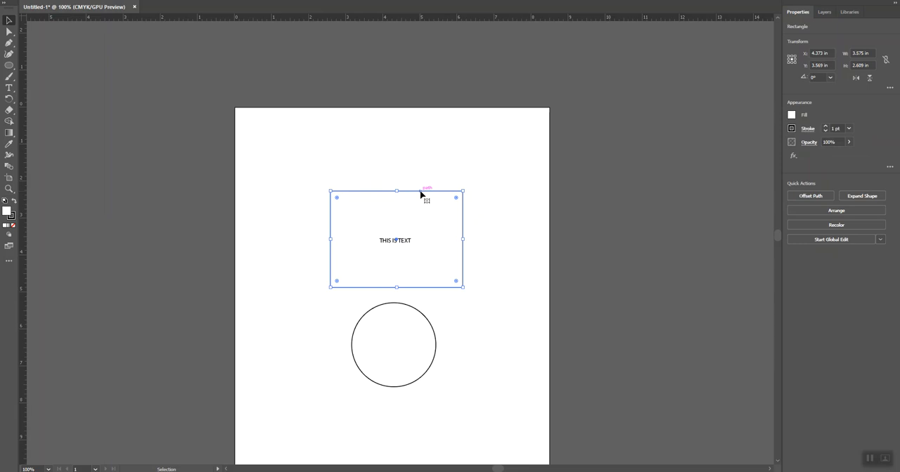
left_click(851, 13)
left_click(824, 12)
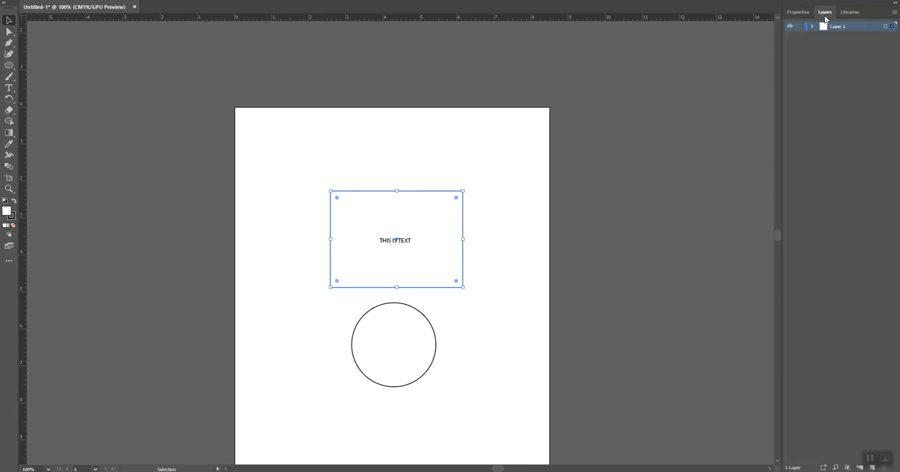
- Open the Swatches panel, place it beside the artboard, and enlarge it to fit all the swatches
left_click(211, 0)
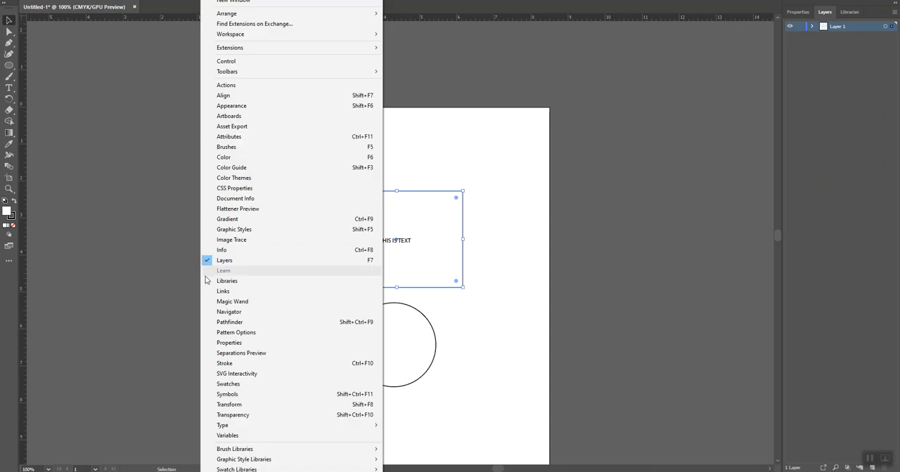
left_click(232, 384)
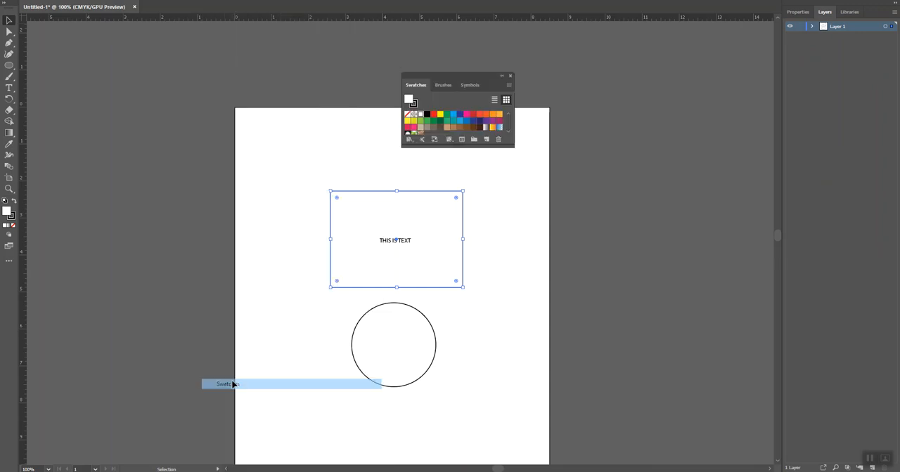
left_click_drag(454, 77, 642, 71)
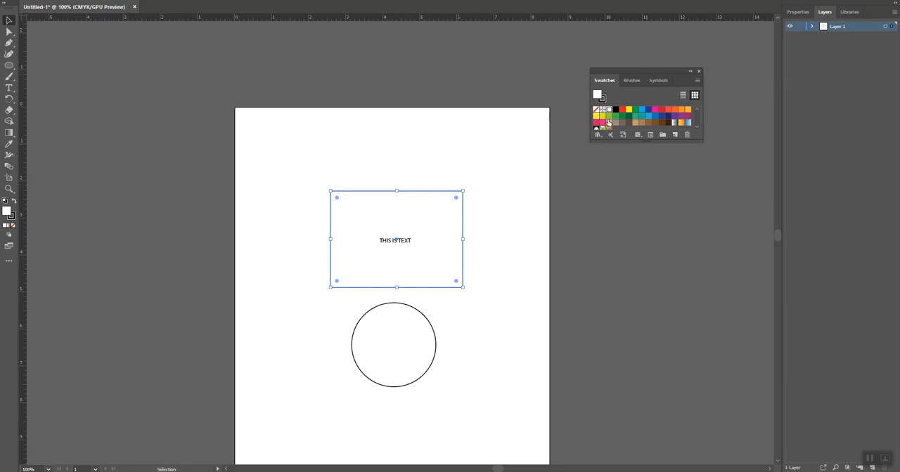
left_click(474, 204)
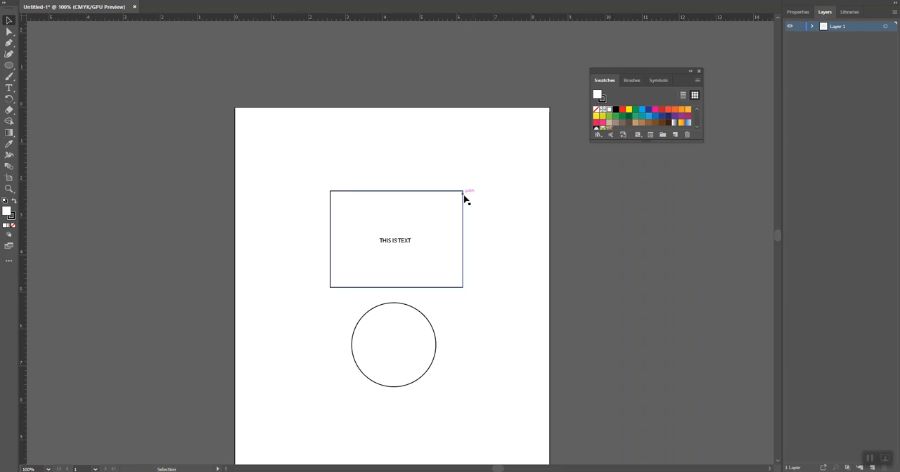
left_click(870, 459)
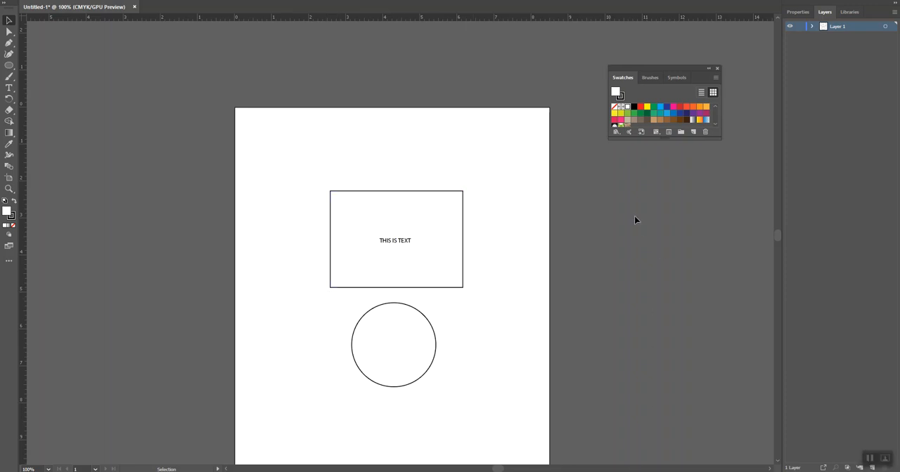
left_click_drag(678, 71, 667, 71)
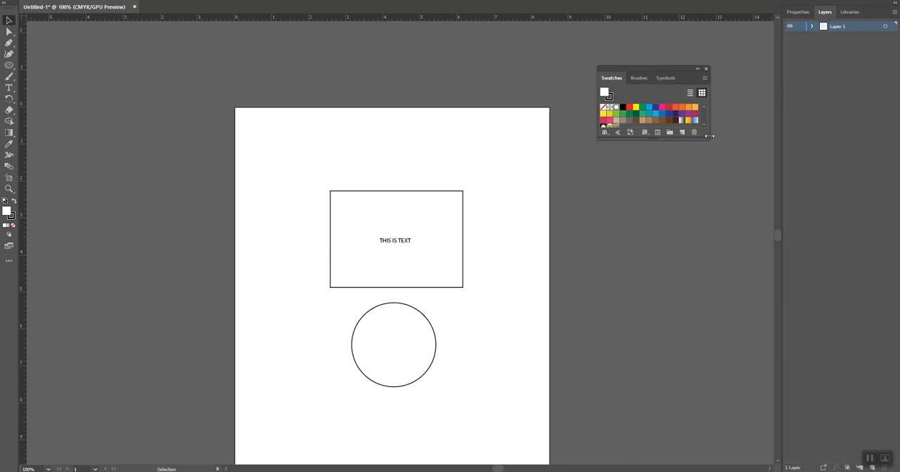
left_click_drag(708, 136, 722, 250)
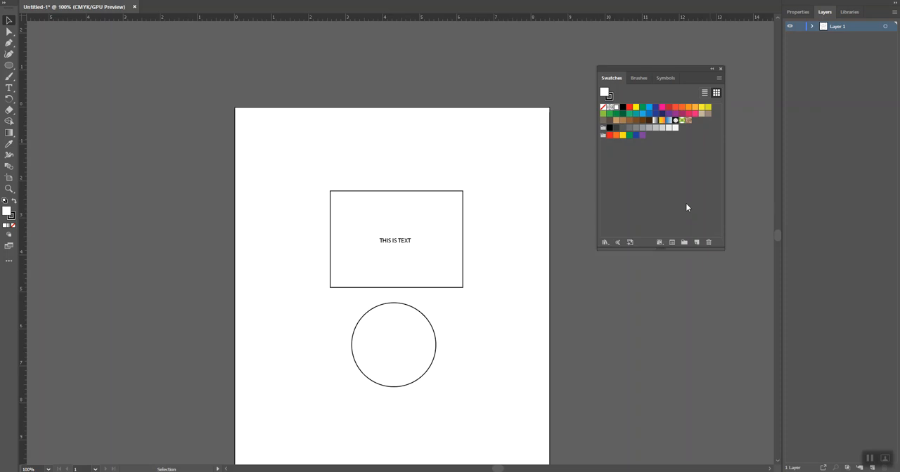
- Create a new global process color swatch in RGB mode with R=255, G=0, B=0
left_click(719, 78)
left_click(738, 80)
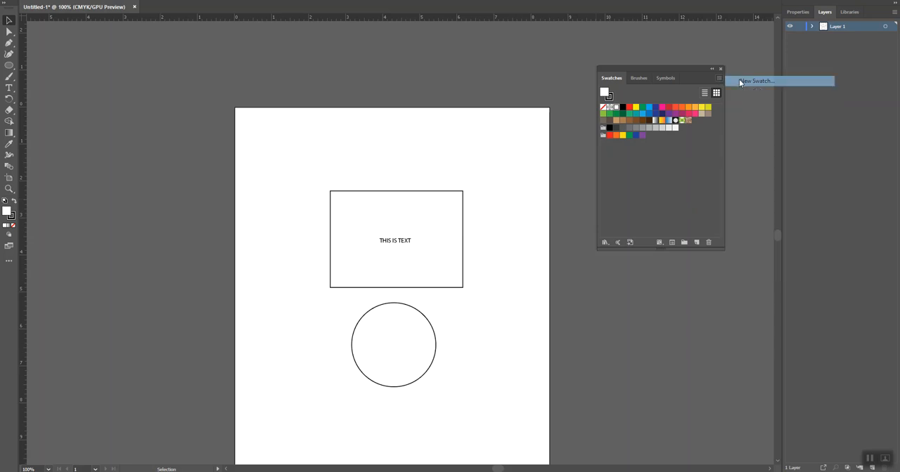
left_click_drag(493, 138, 700, 146)
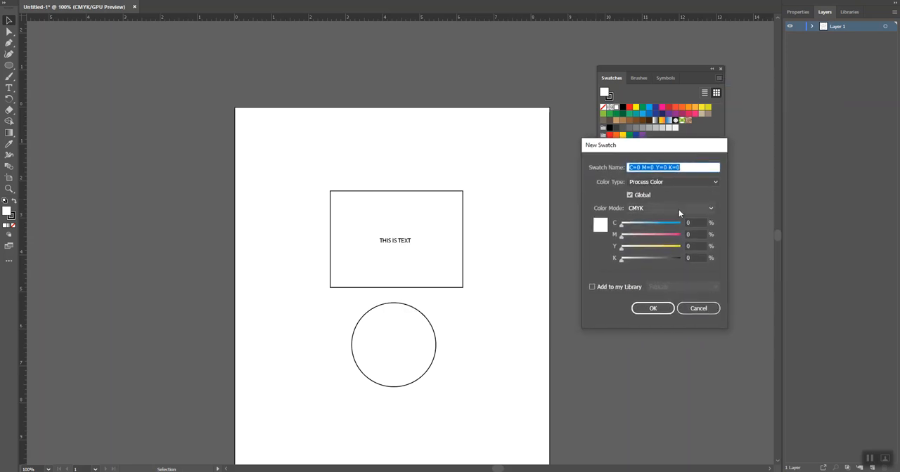
left_click(670, 208)
left_click(659, 230)
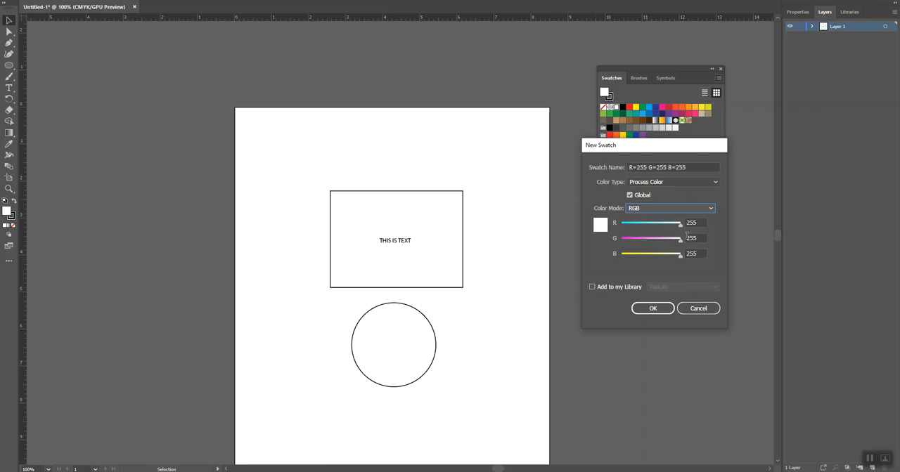
left_click_drag(679, 238, 621, 240)
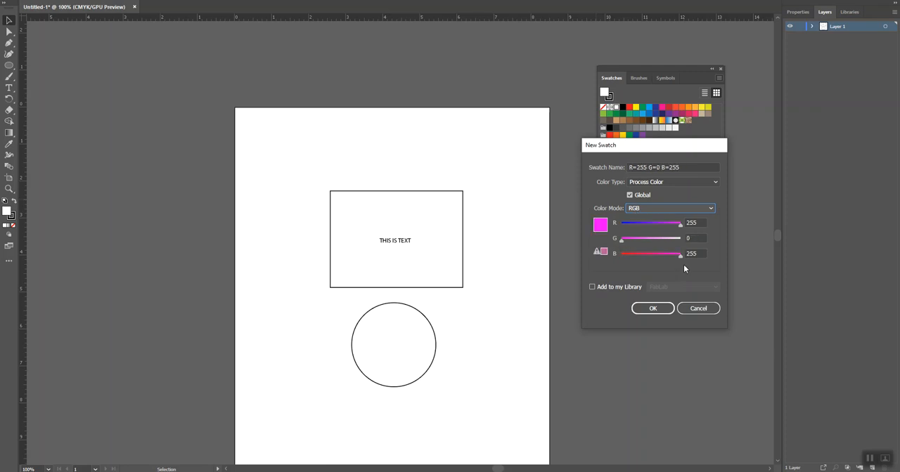
left_click_drag(680, 256, 587, 258)
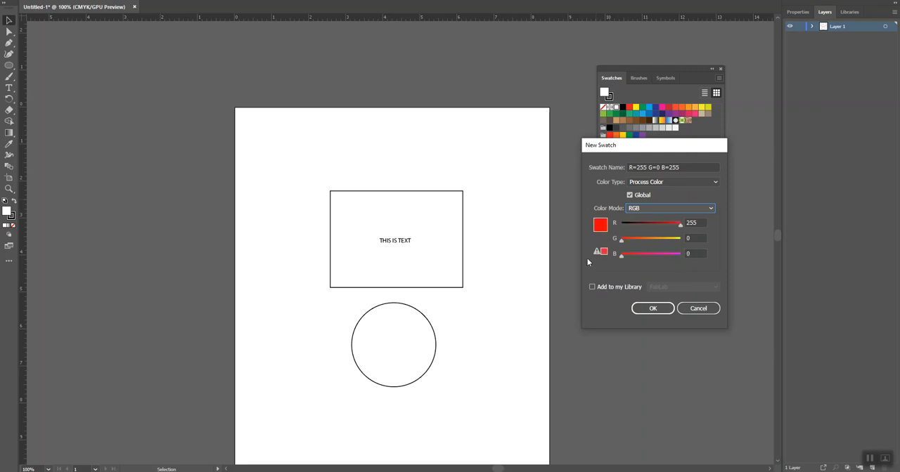
left_click(650, 308)
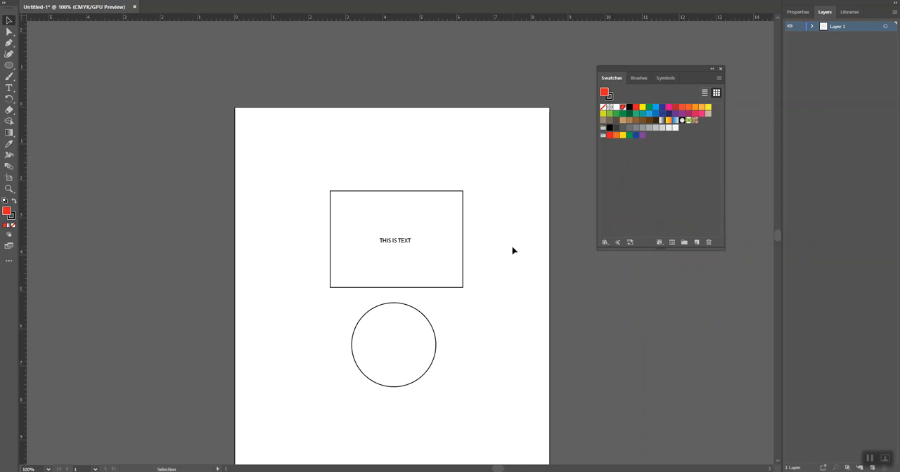
- Fill the rectangle with the R=255 G=0 B=0 swatch, and set its fill to None
left_click(463, 210)
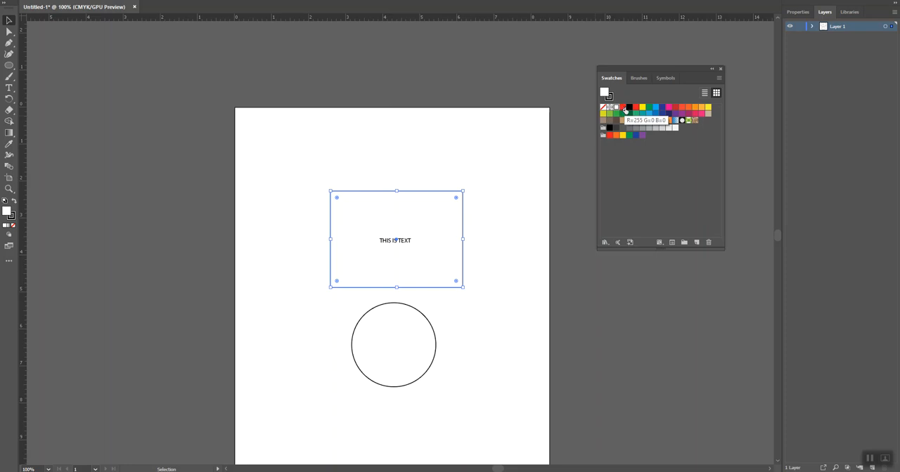
left_click(623, 108)
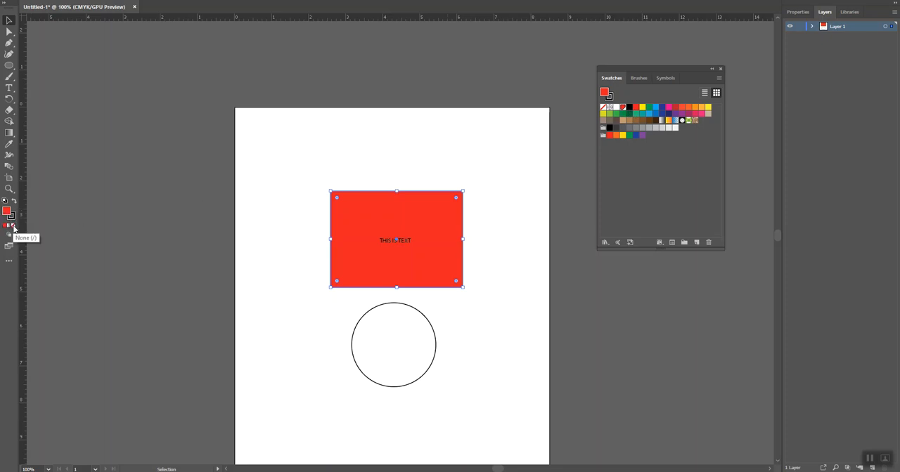
left_click(14, 227)
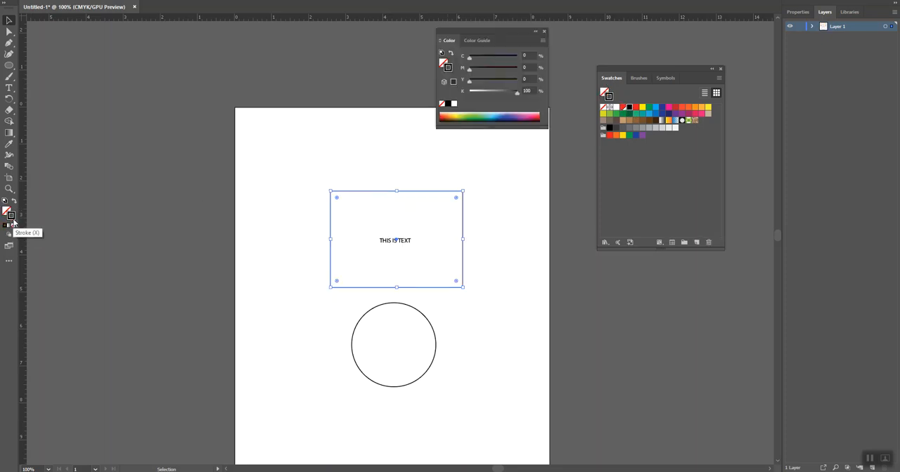
- Apply the R=255 G=0 B=0 swatch to the rectangle's stroke, deselect it, and switch to a workspace that shows the object control settings
left_click(624, 108)
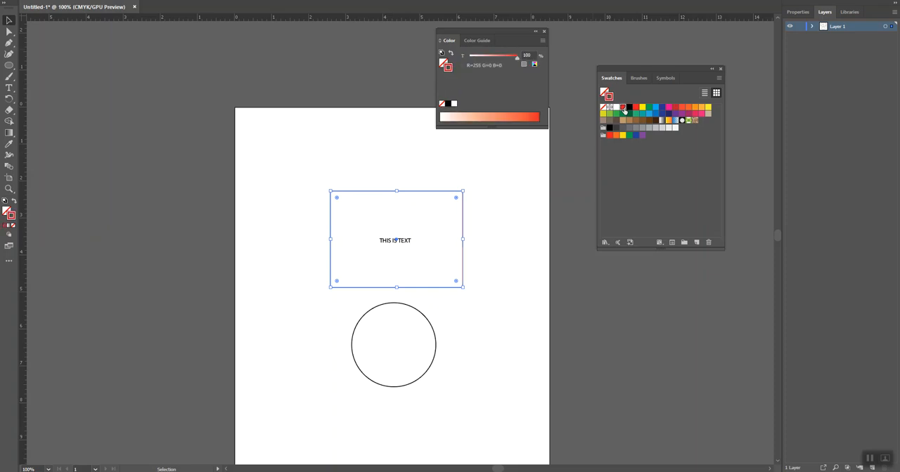
left_click(500, 175)
left_click(210, 0)
left_click(210, 0)
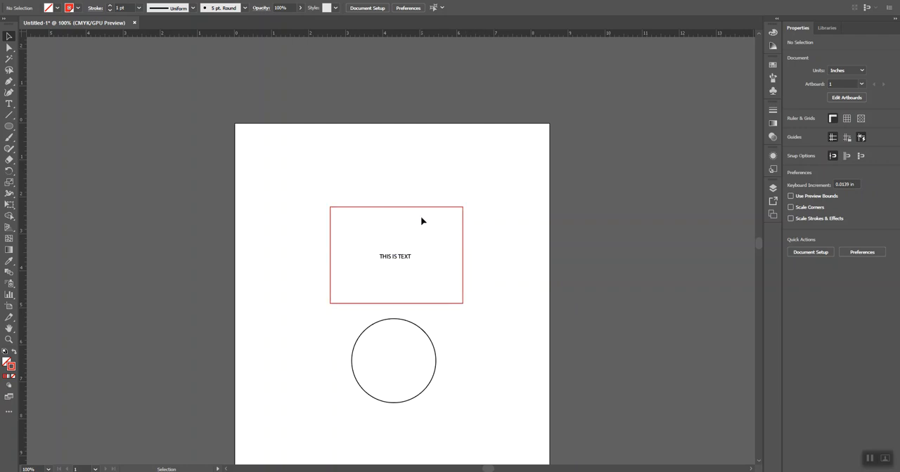
- Set the rectangle's stroke weight to 0.001 pt and deselect it
left_click(378, 207)
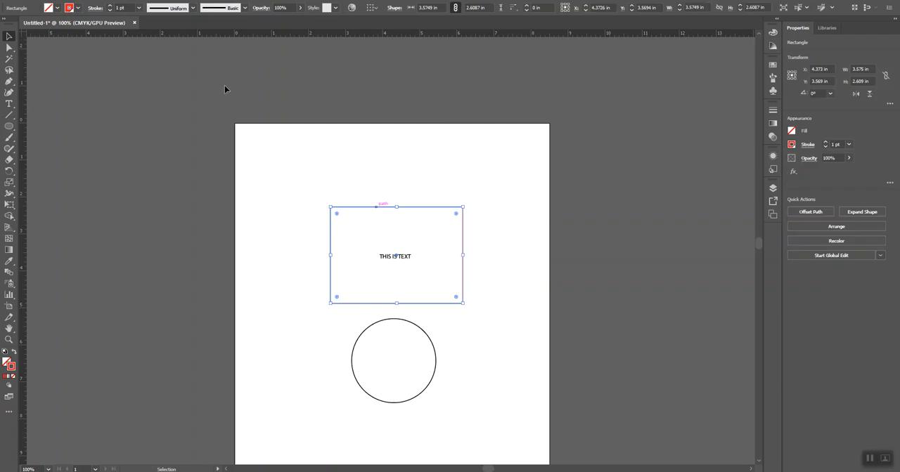
left_click(129, 8)
type("1001")
key("Return")
left_click(490, 272)
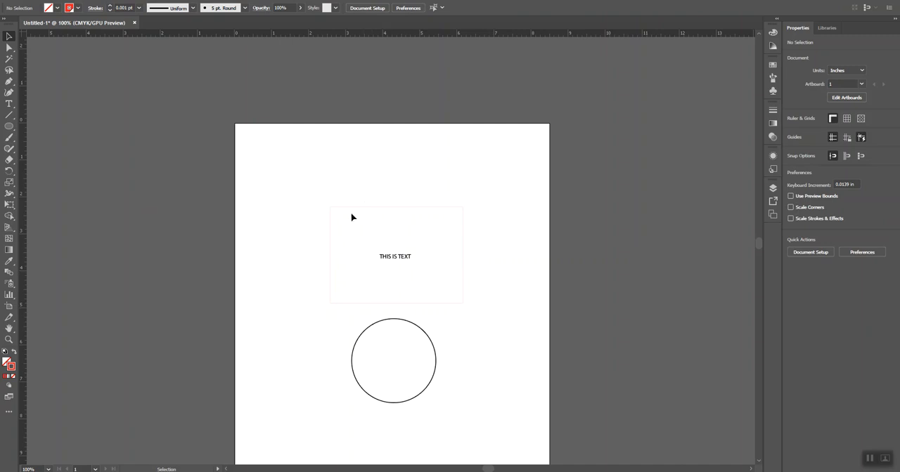
- Move the "THIS IS TEXT" object slightly upward inside the rectangle, to about X 4.335 in, Y 3.474 in
key("ctrl+=")
key("ctrl+=")
key("ctrl+=")
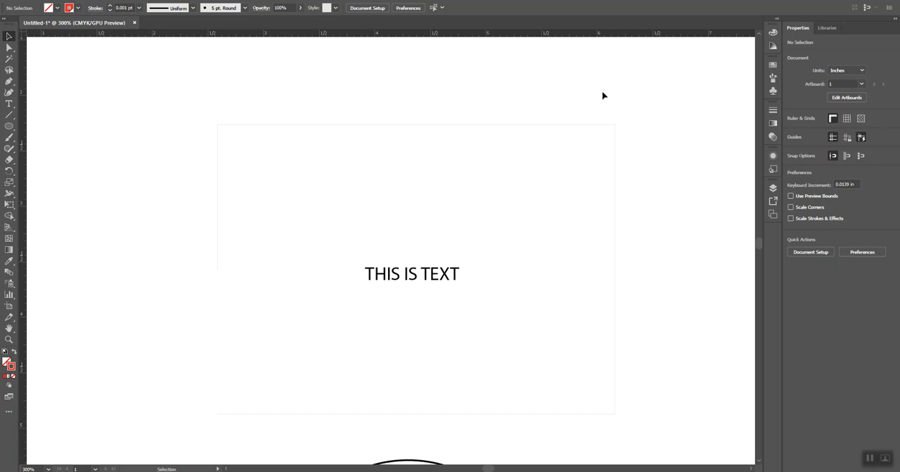
left_click(397, 281)
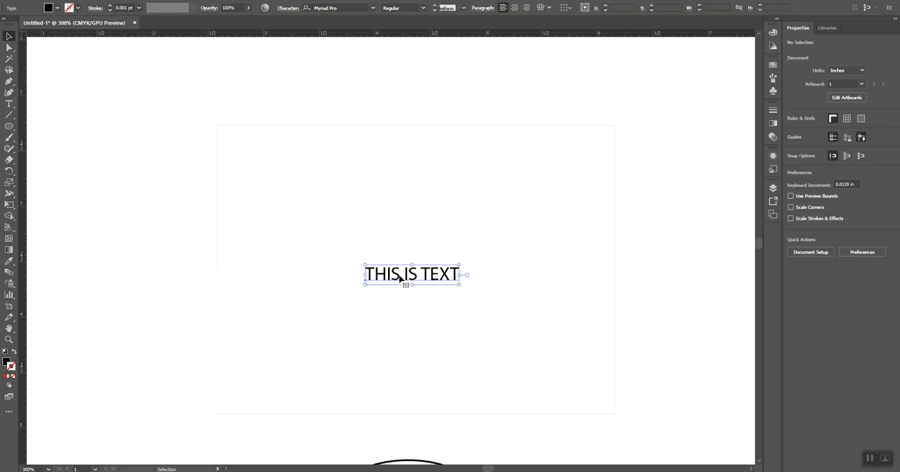
left_click_drag(402, 274, 415, 260)
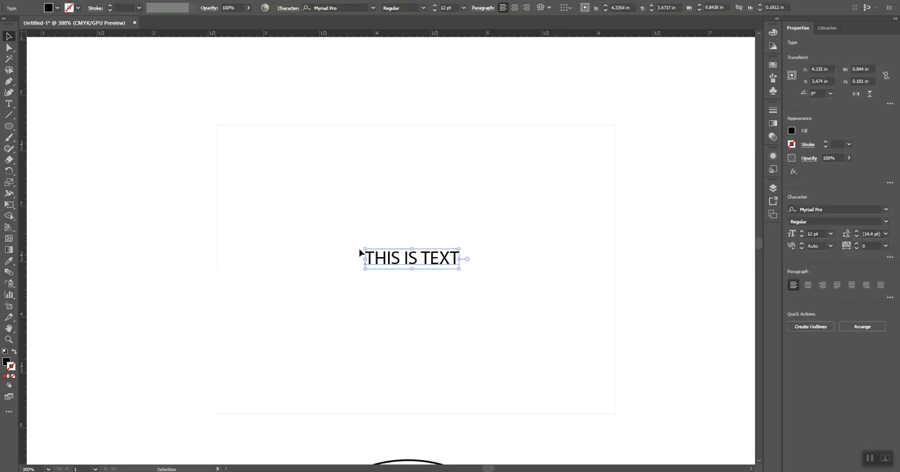
left_click(172, 250)
key("ctrl+minus")
key("ctrl+minus")
key("ctrl+minus")
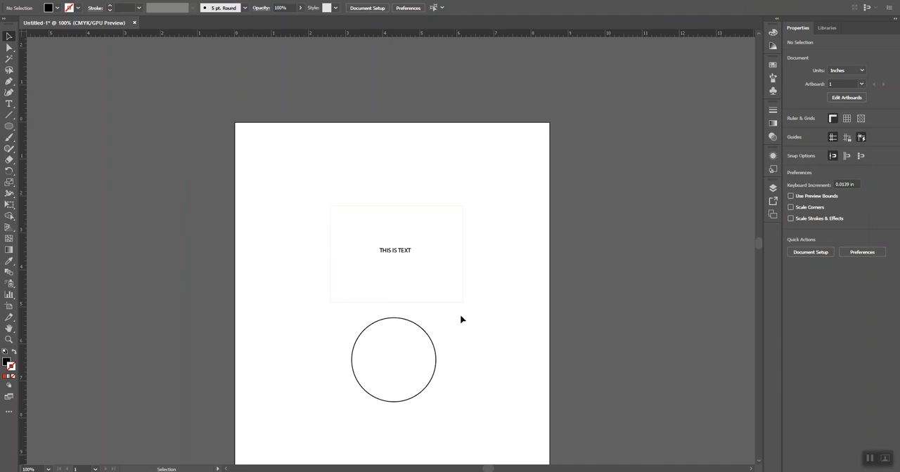
- Shift the text slightly down and to the left inside the rectangle, and select the rectangle by its edge
left_click_drag(395, 249, 392, 250)
left_click(468, 254)
left_click(463, 255)
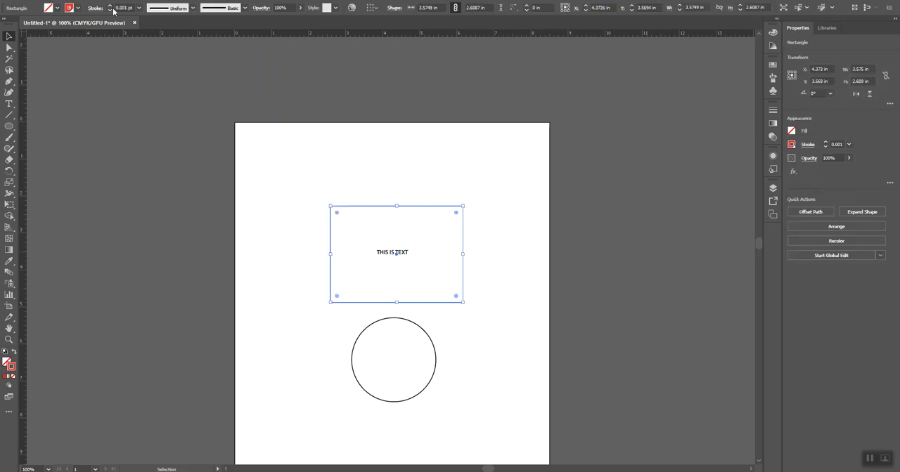